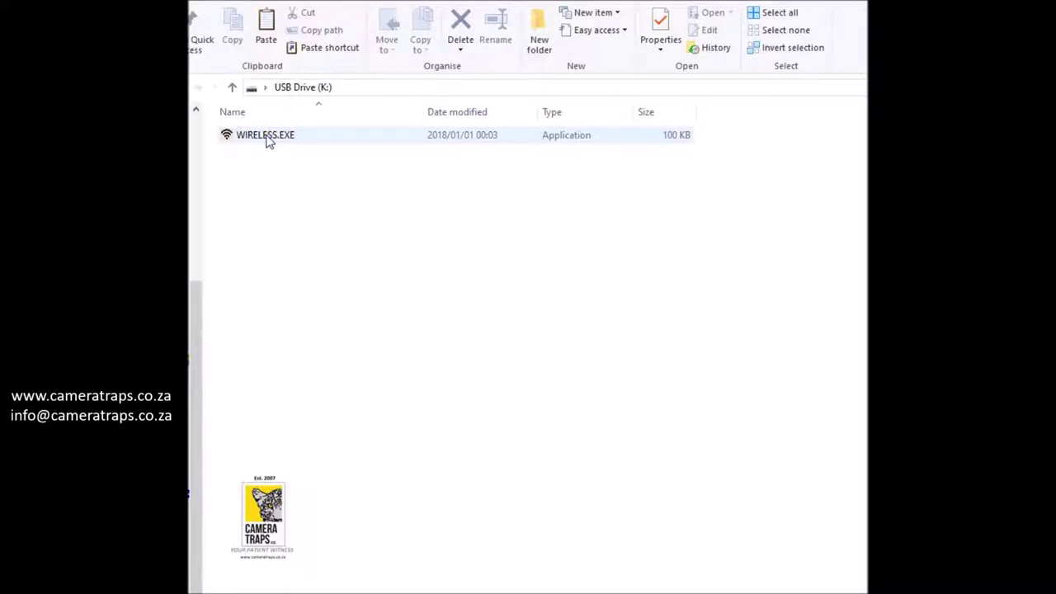
Copy WIRELESS.EXE and create a new desktop folder named Spartan4G
right_click(267, 140)
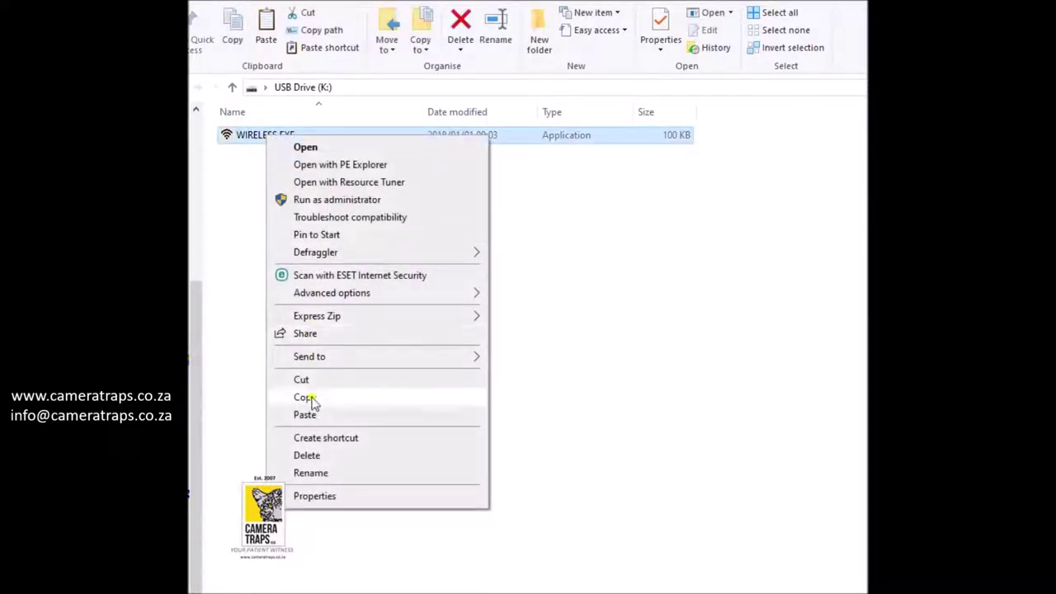
left_click(306, 397)
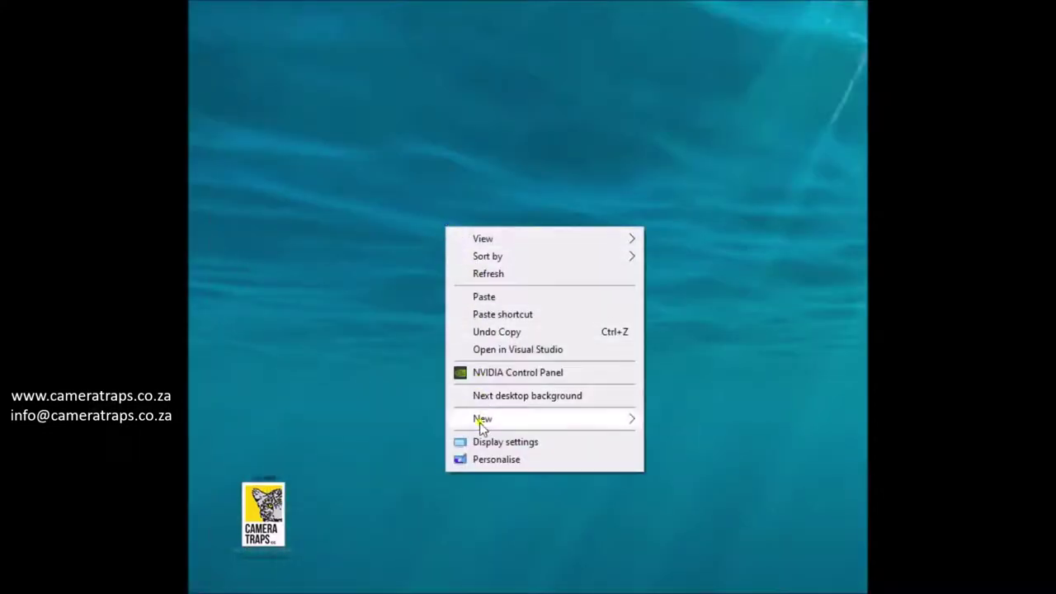
mouse_move(481, 421)
left_click(689, 419)
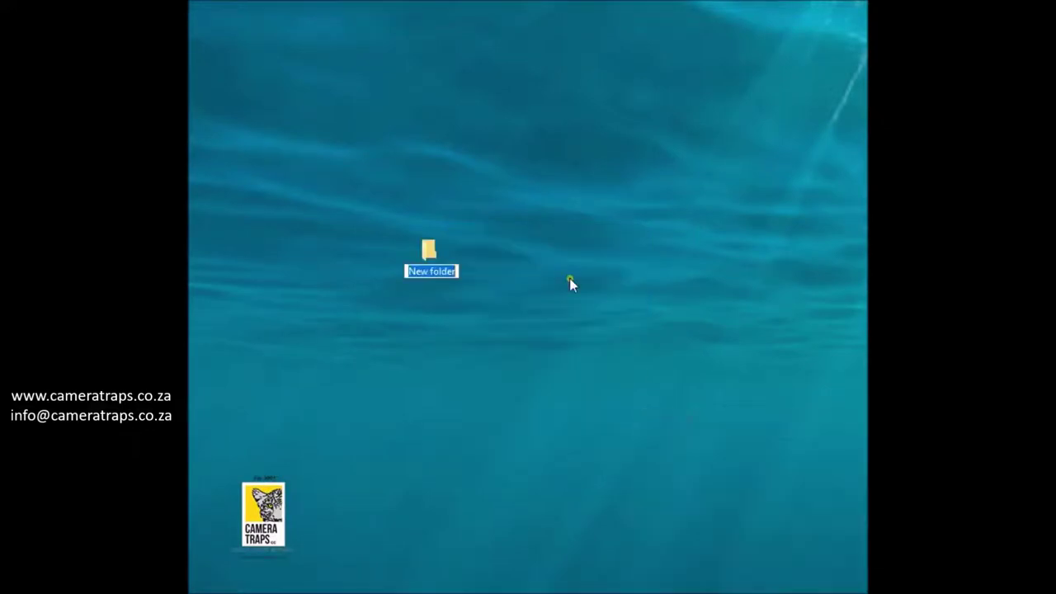
type("S")
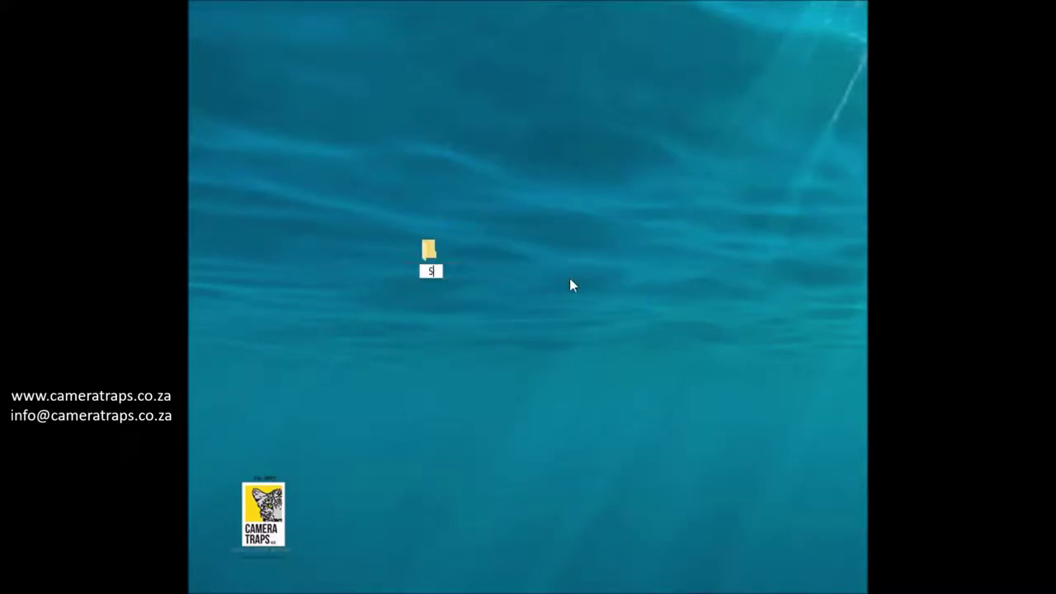
type("partan4G")
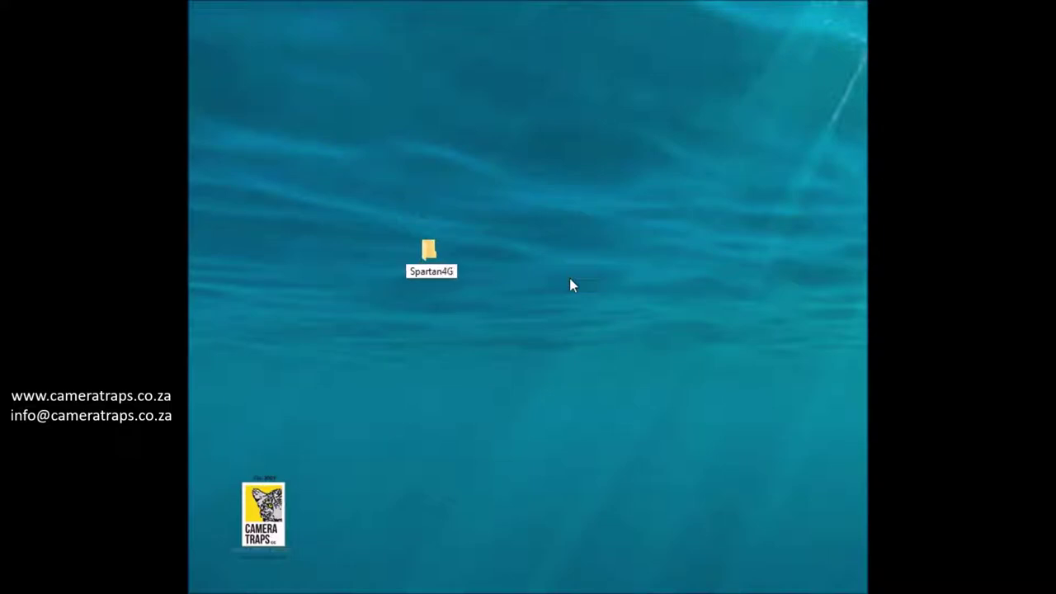
key("Return")
Paste WIRELESS.EXE into the Spartan4G folder and launch it from there
double_click(430, 257)
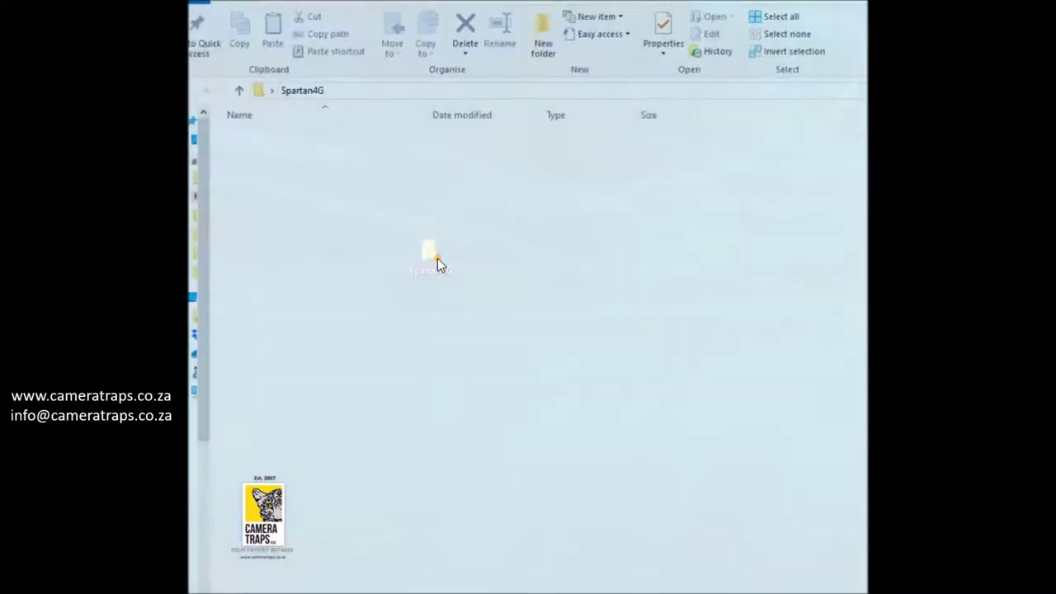
right_click(357, 195)
left_click(412, 307)
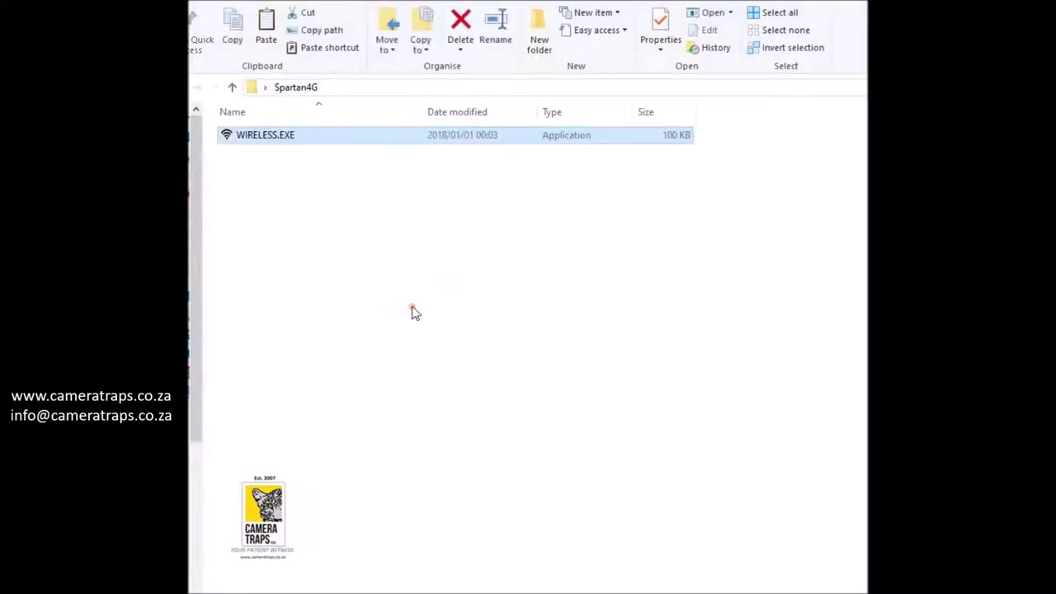
double_click(253, 134)
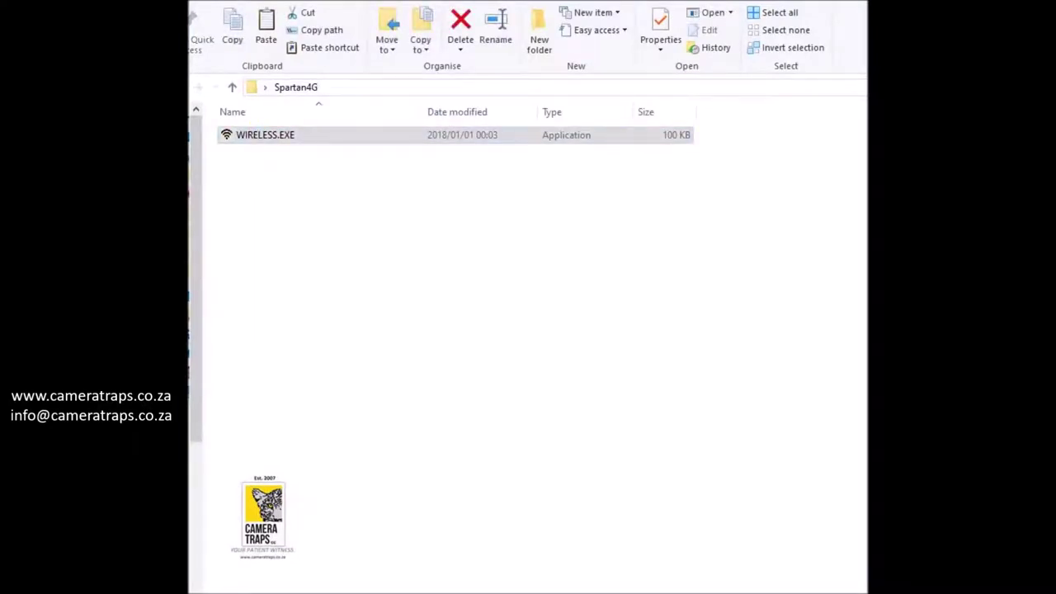
Change Send Mode from Daily Report to Instant and select Max Num 50 to replace it with 0
left_click_drag(619, 94, 616, 8)
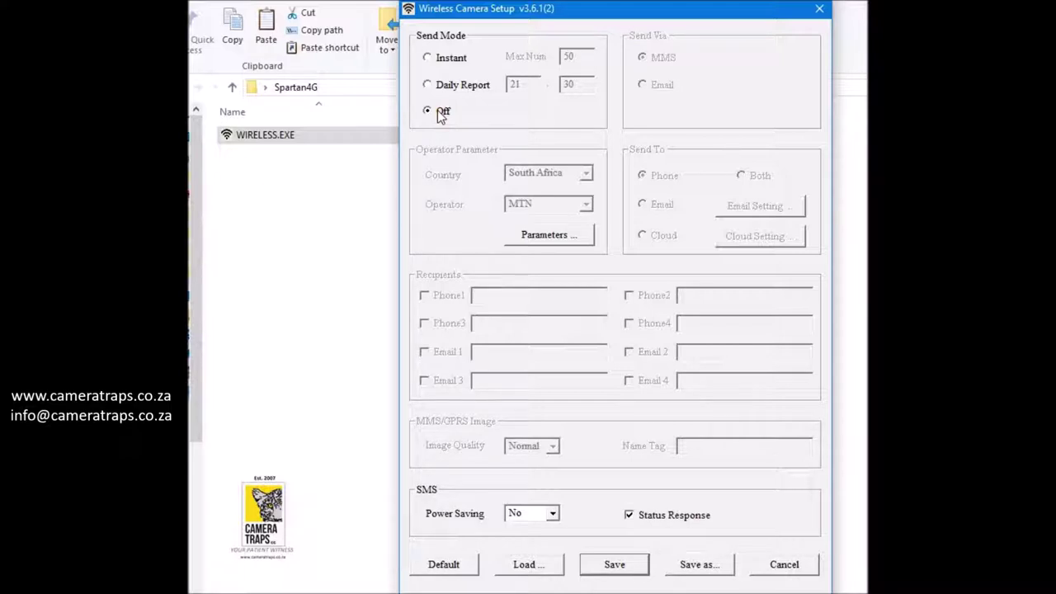
left_click(427, 85)
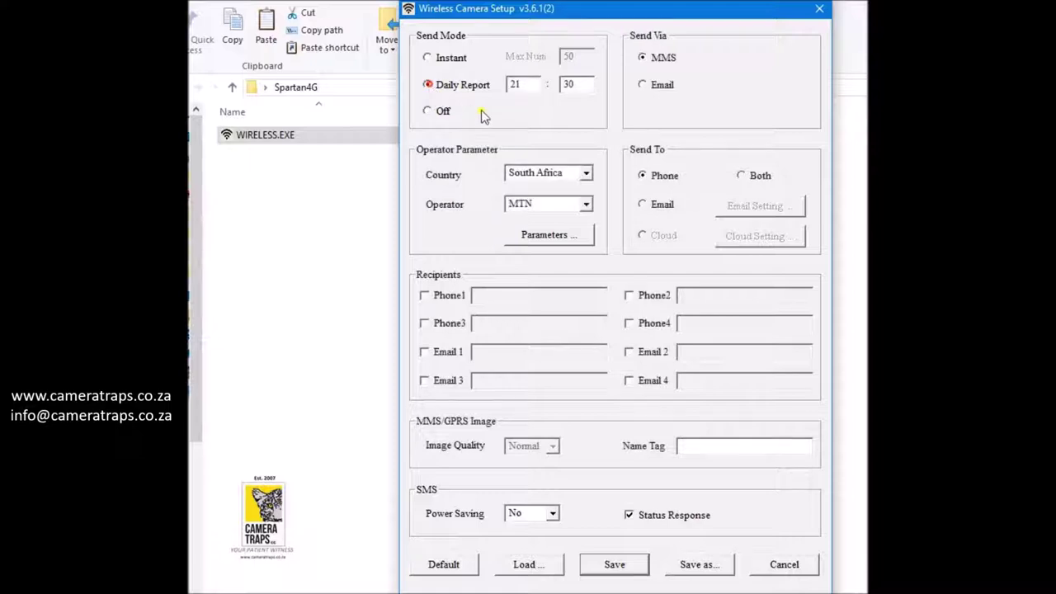
left_click_drag(537, 87, 509, 85)
left_click(428, 60)
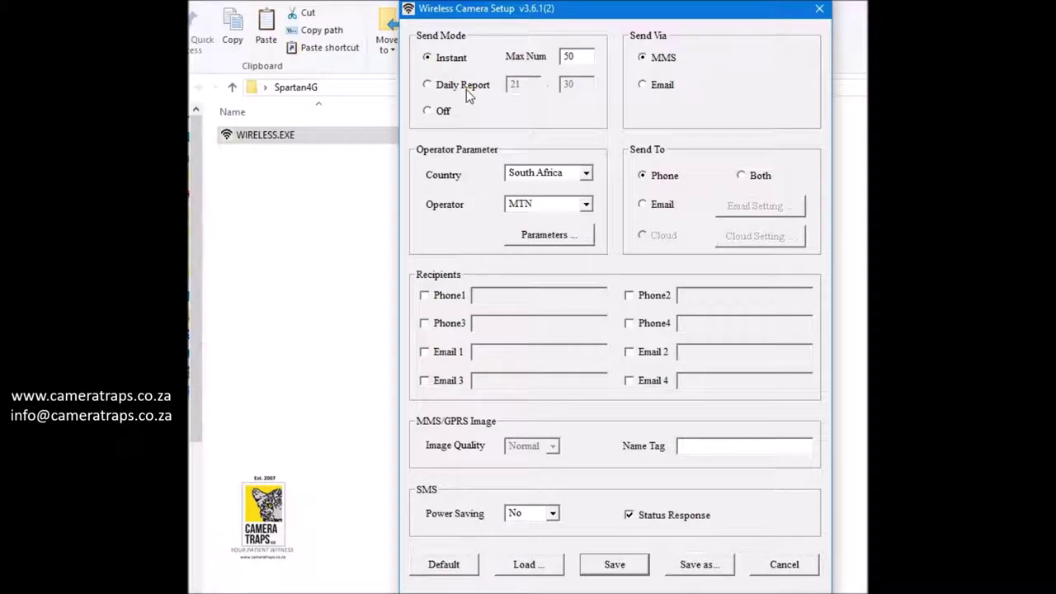
left_click(573, 56)
double_click(574, 57)
Choose Vodacom as the operator, leaving Send To on Phone
left_click(586, 204)
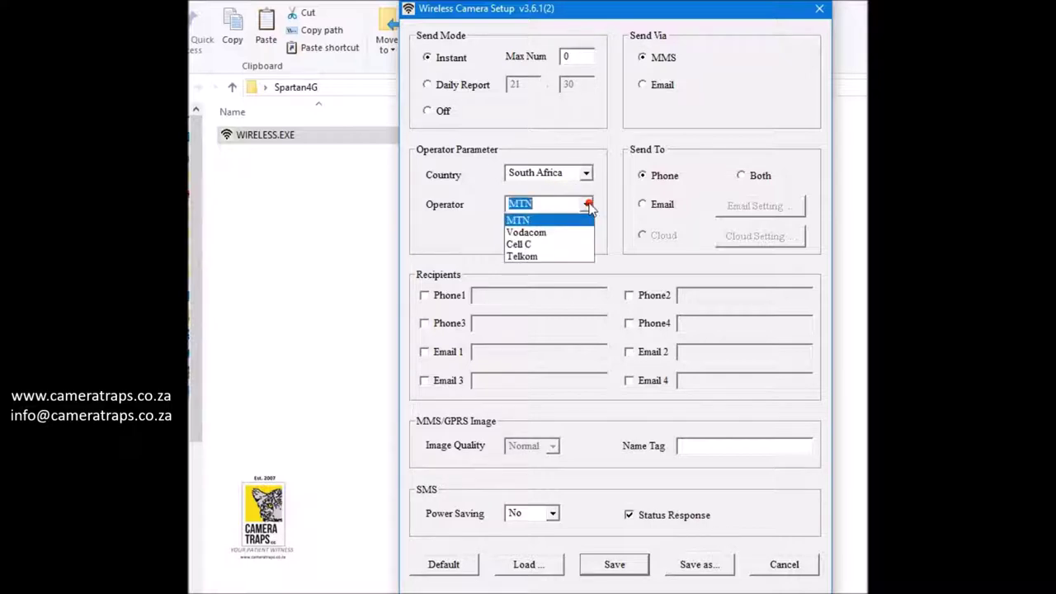
left_click(538, 233)
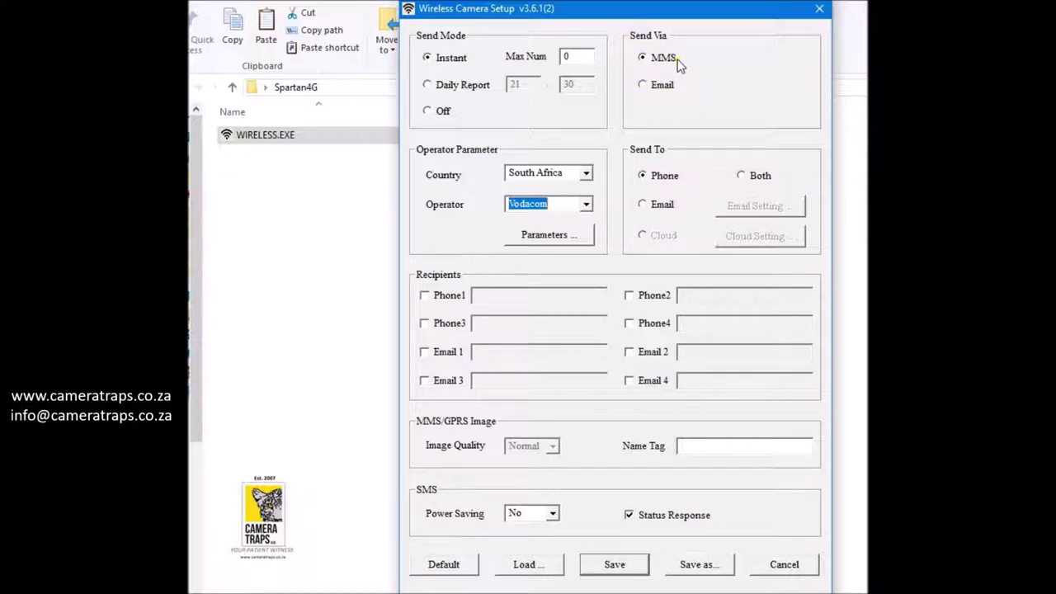
left_click(643, 204)
left_click(645, 177)
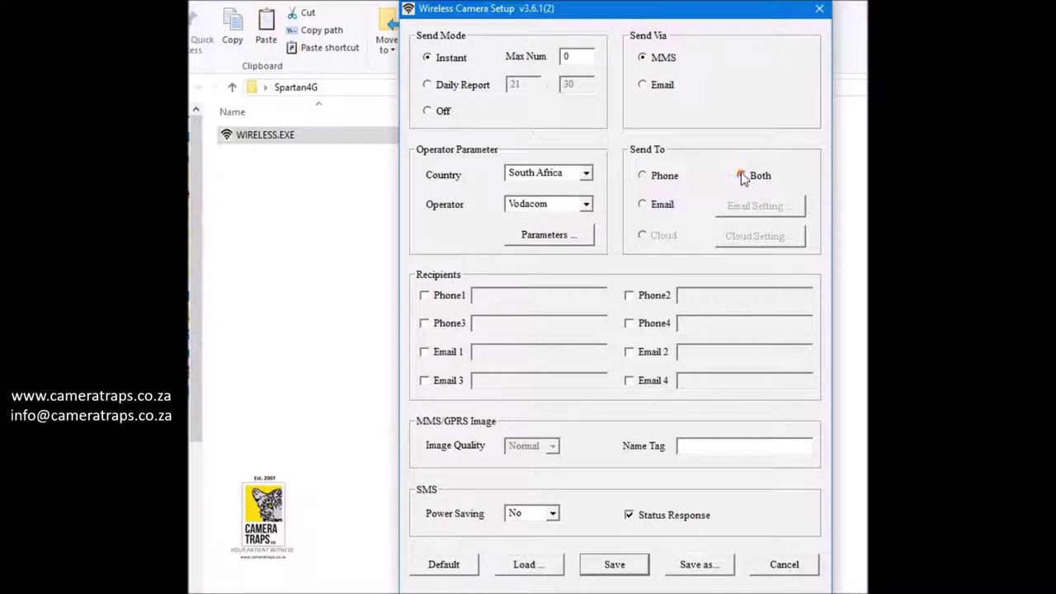
left_click(642, 176)
Enable the Phone1 recipient and enter the recipient's mobile number
left_click(424, 295)
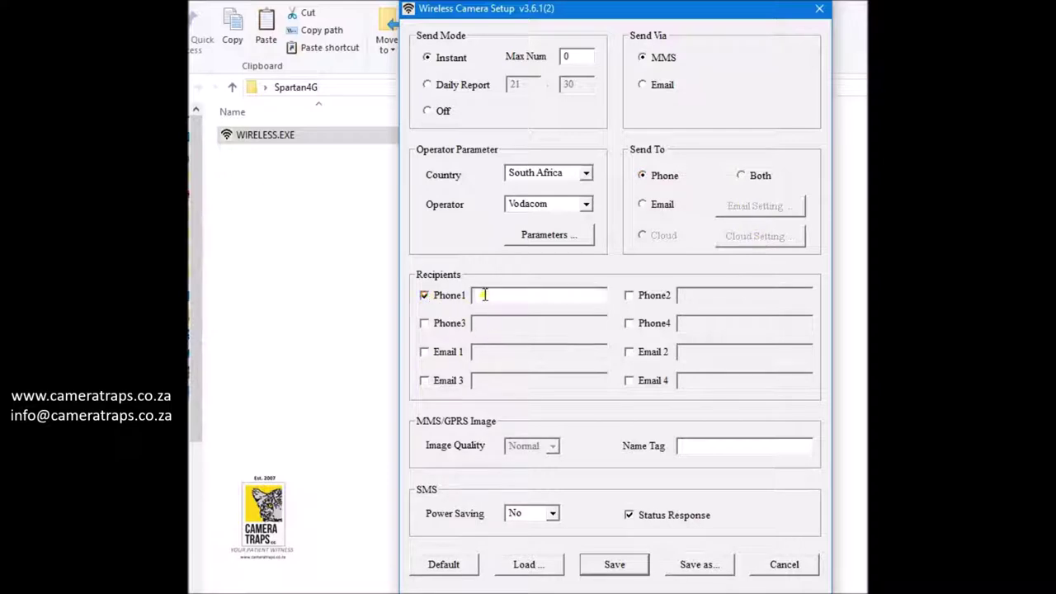
left_click(484, 294)
Switch Send Via from MMS to Email after trying and reverting the Email 1 recipient option
left_click(643, 204)
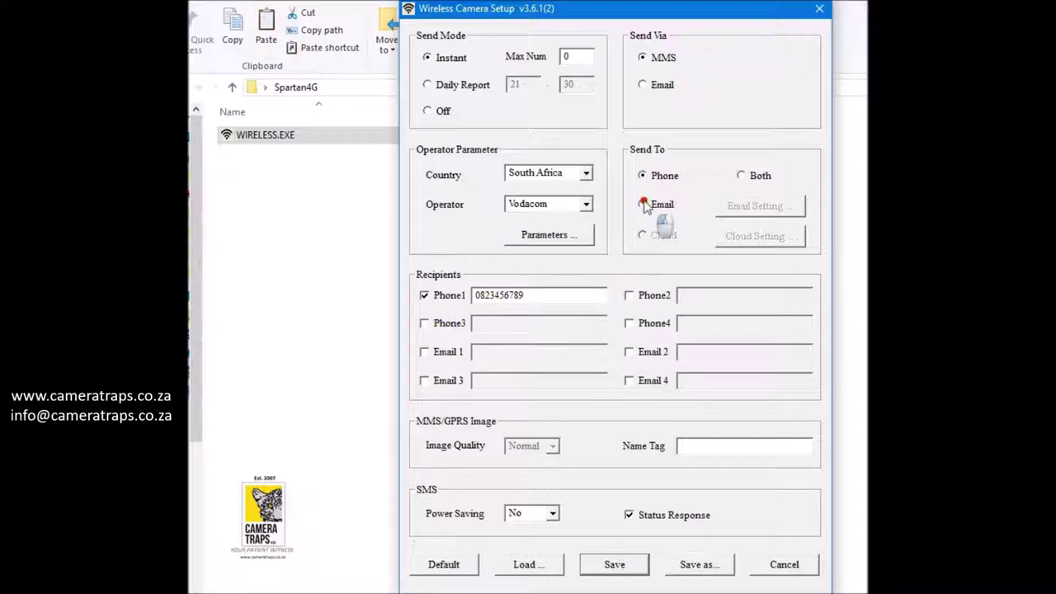
left_click(424, 352)
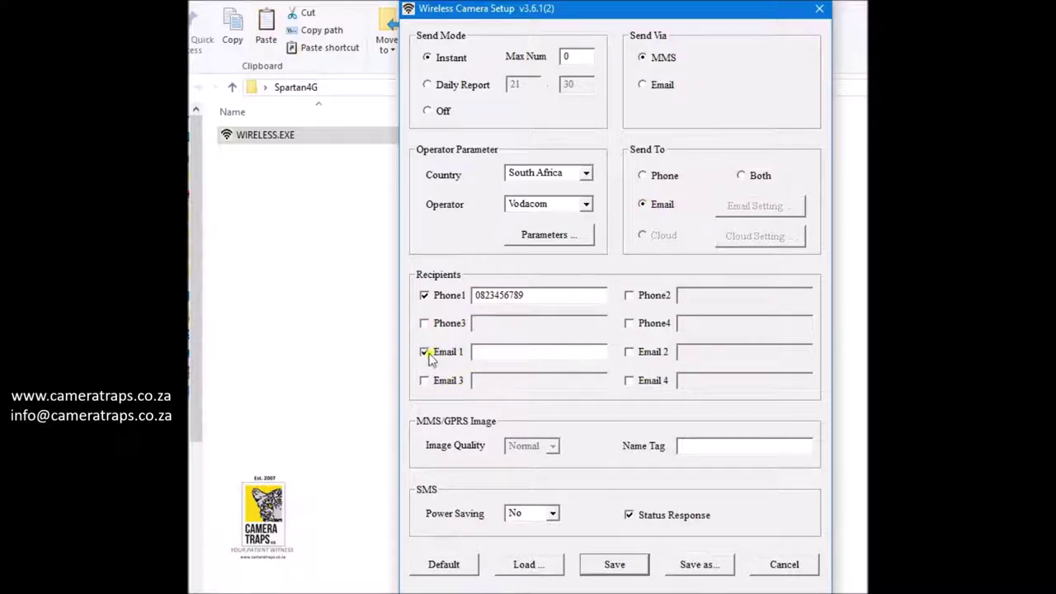
left_click(424, 352)
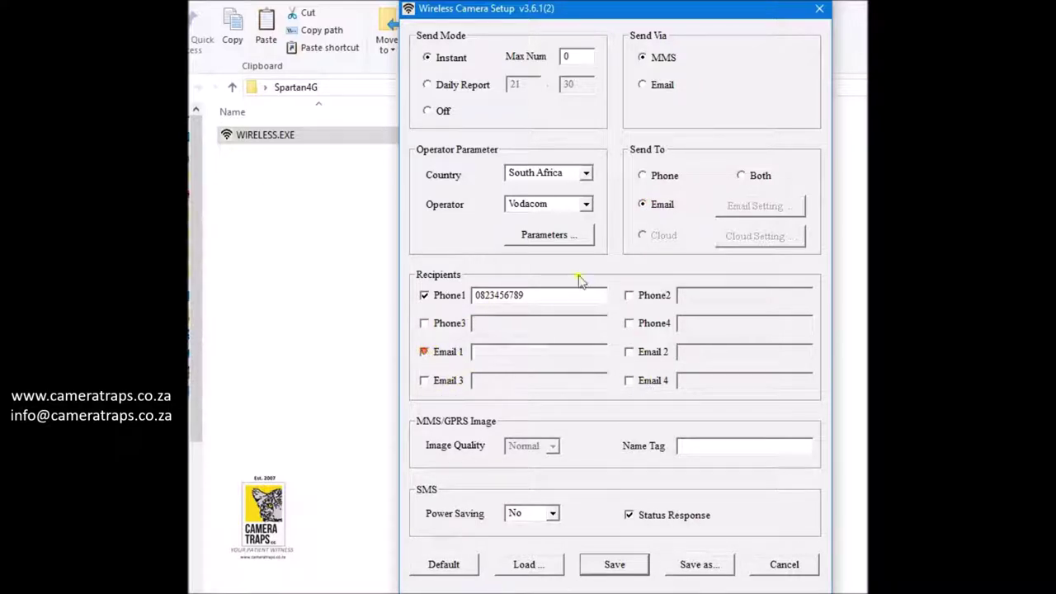
left_click(643, 176)
left_click(644, 85)
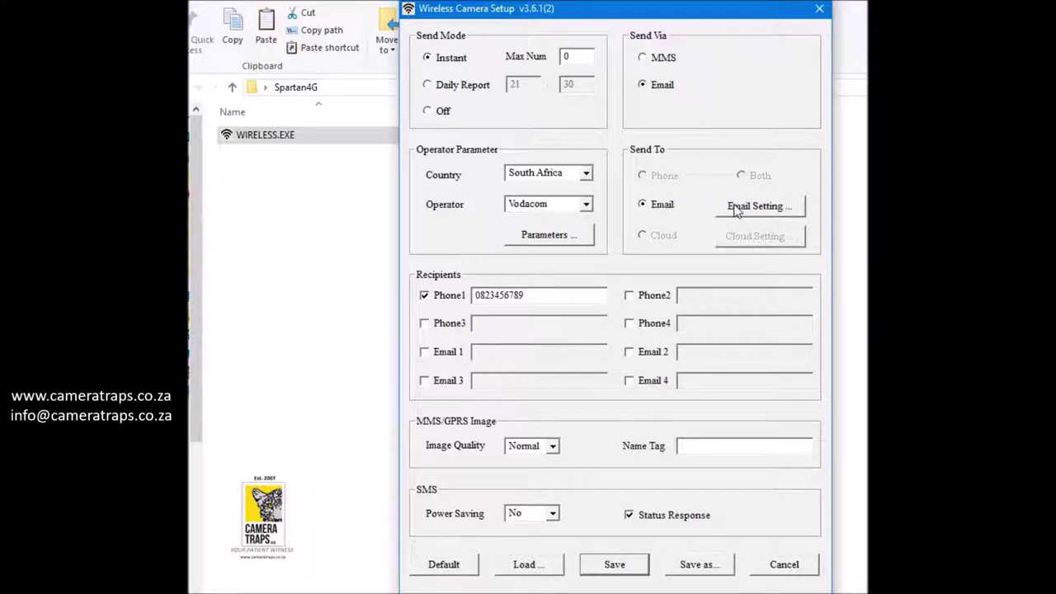
left_click(479, 355)
Try gmail.com as the email provider, cancel the dialog, and enable the Email 1 recipient
left_click(748, 208)
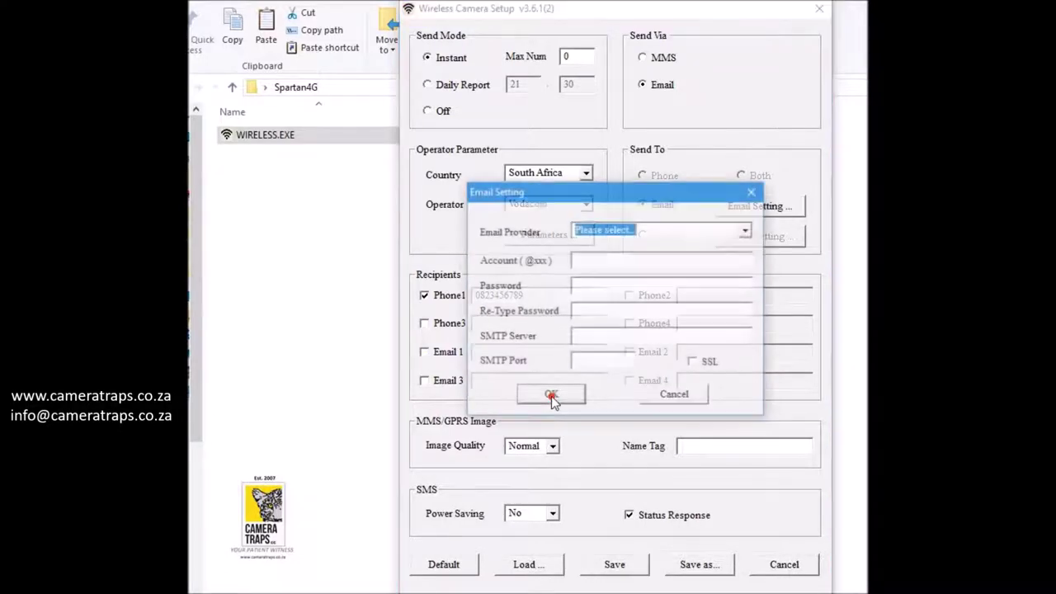
left_click(747, 231)
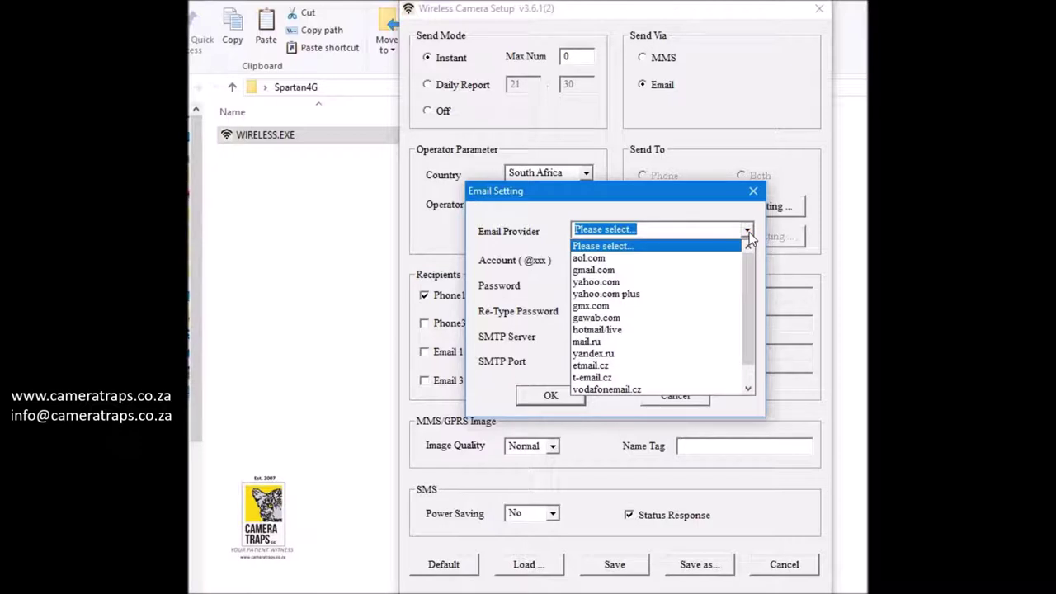
left_click(591, 271)
left_click(575, 261)
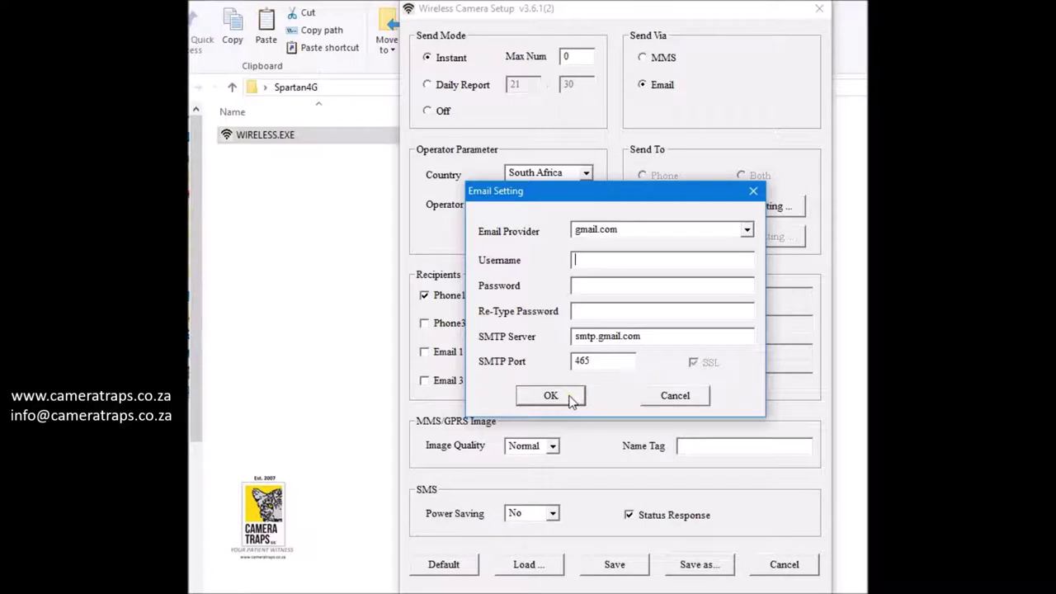
left_click(675, 396)
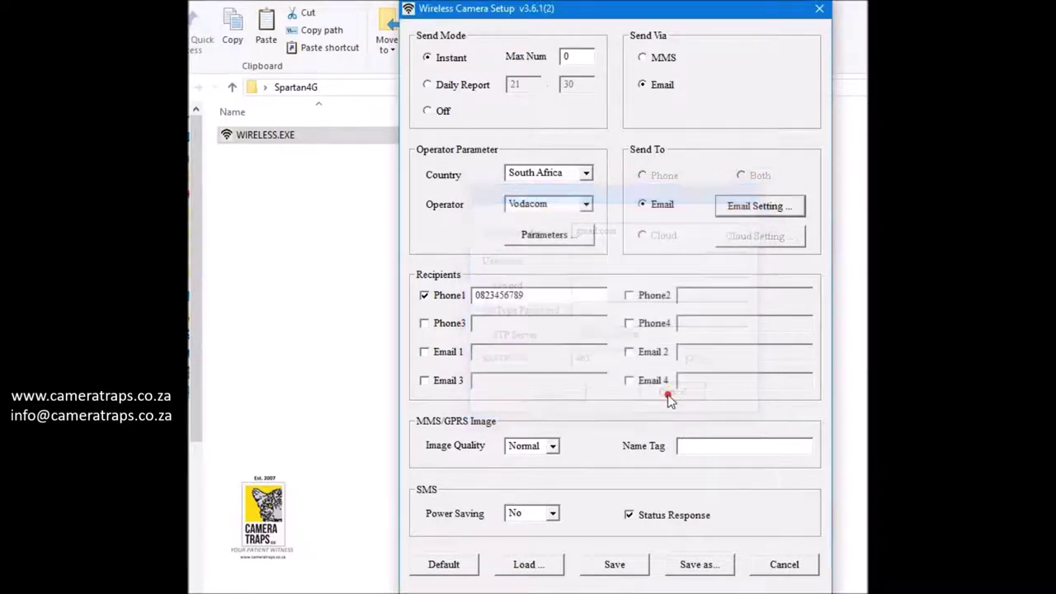
left_click(424, 352)
left_click(478, 352)
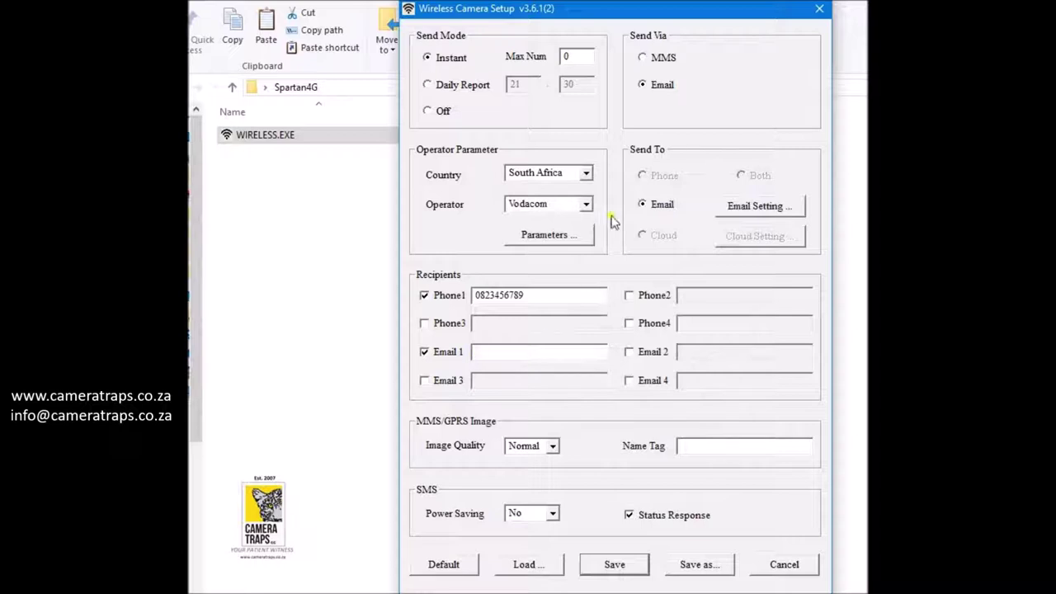
Set the email account to gmail.com with the account address and password, and confirm
left_click(769, 207)
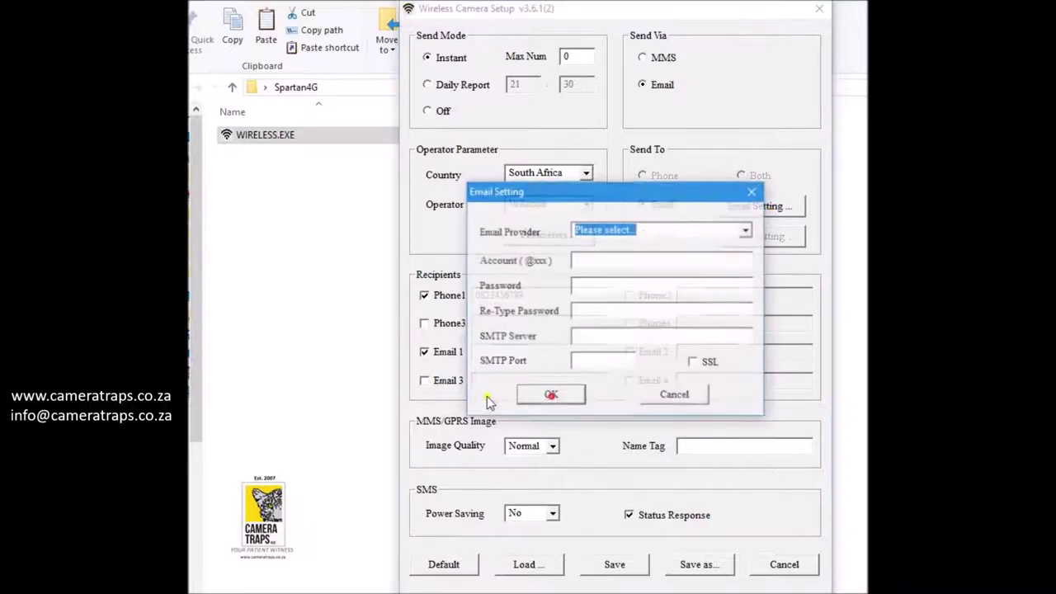
left_click(746, 229)
left_click(685, 273)
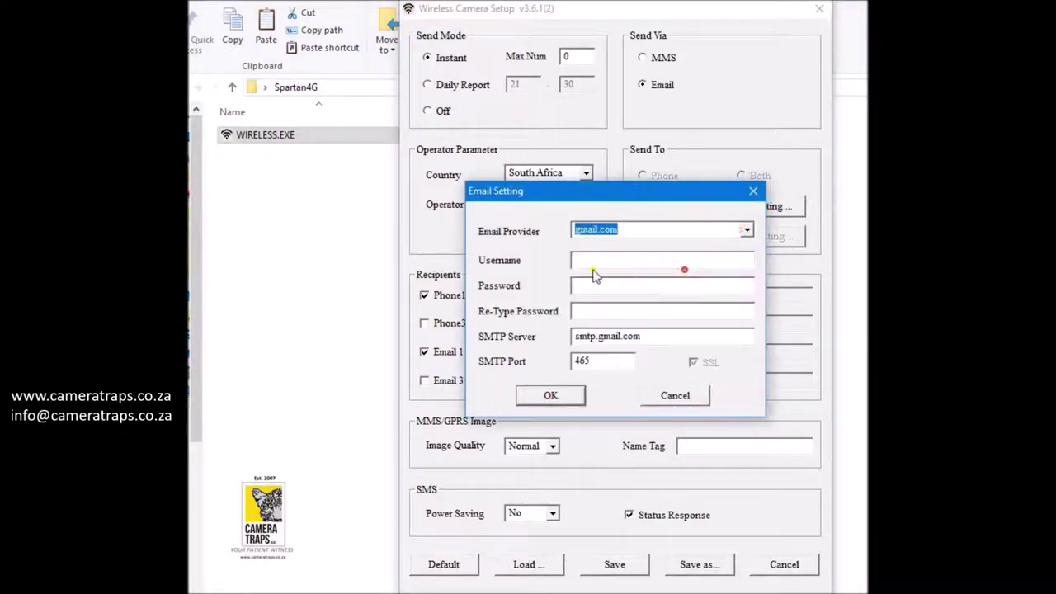
left_click(587, 262)
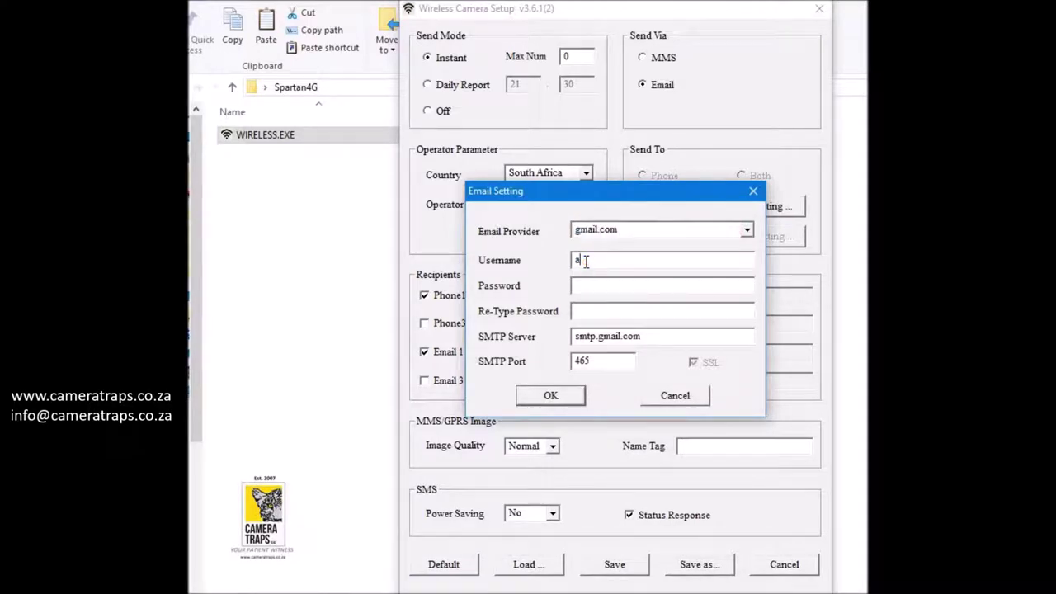
left_click(606, 284)
type("*****")
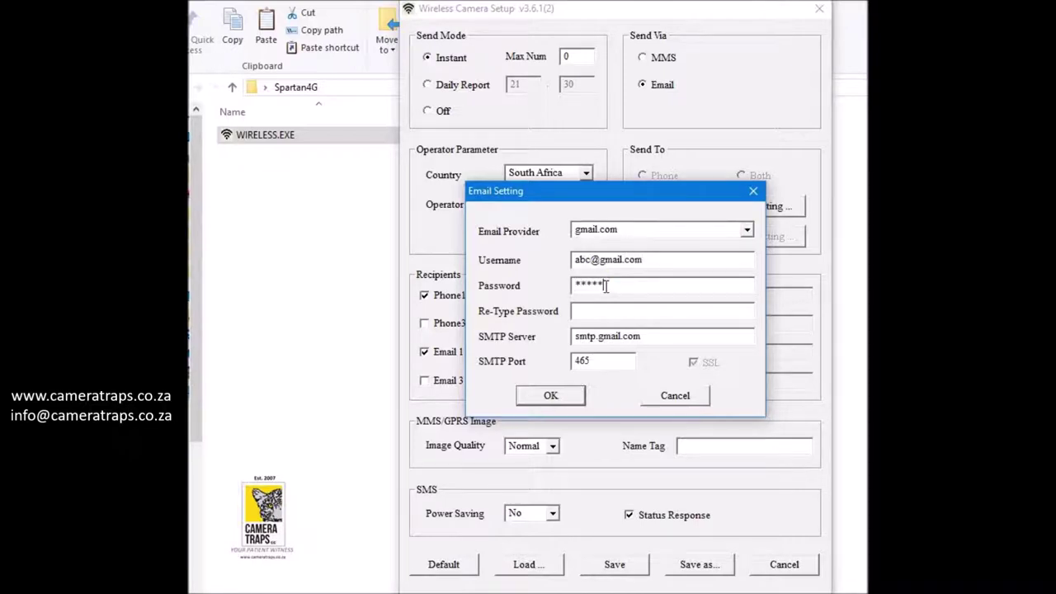
left_click(613, 306)
type("*****")
left_click(568, 396)
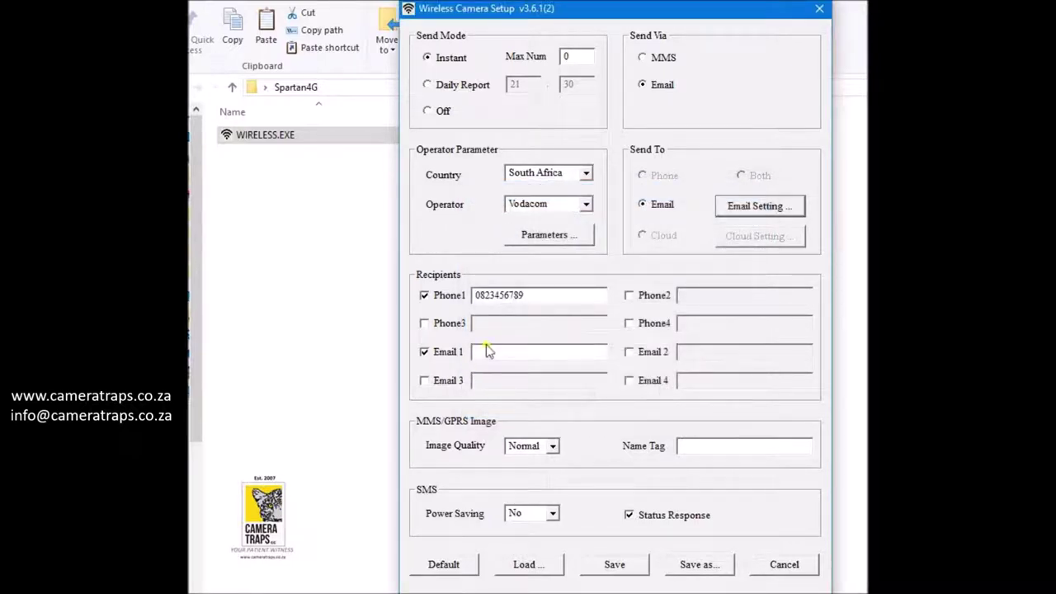
Reopen Email Setting to verify the Gmail settings, then close it unchanged
left_click(784, 206)
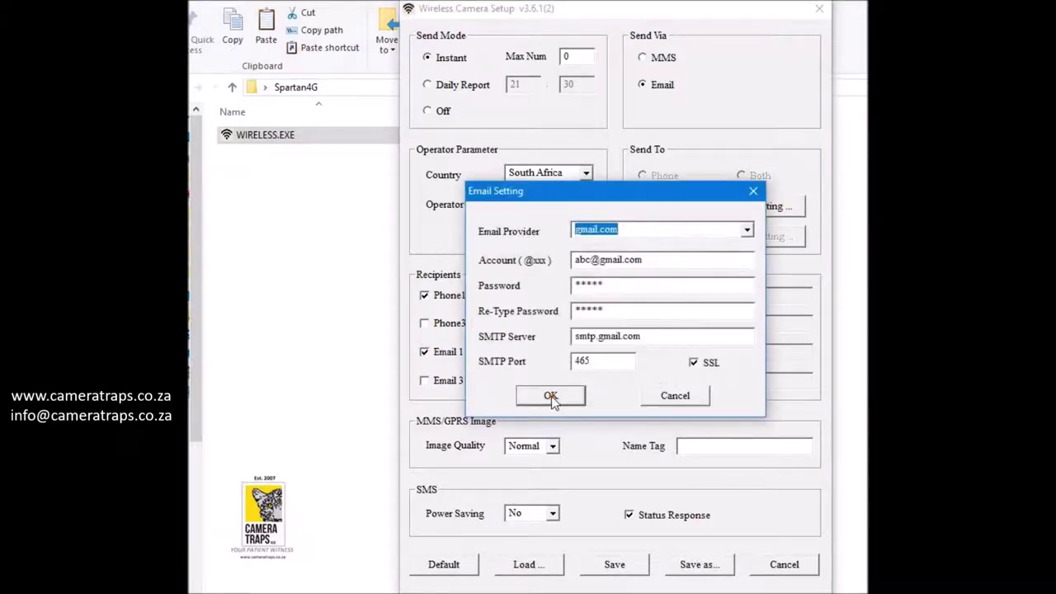
left_click(675, 395)
left_click(481, 352)
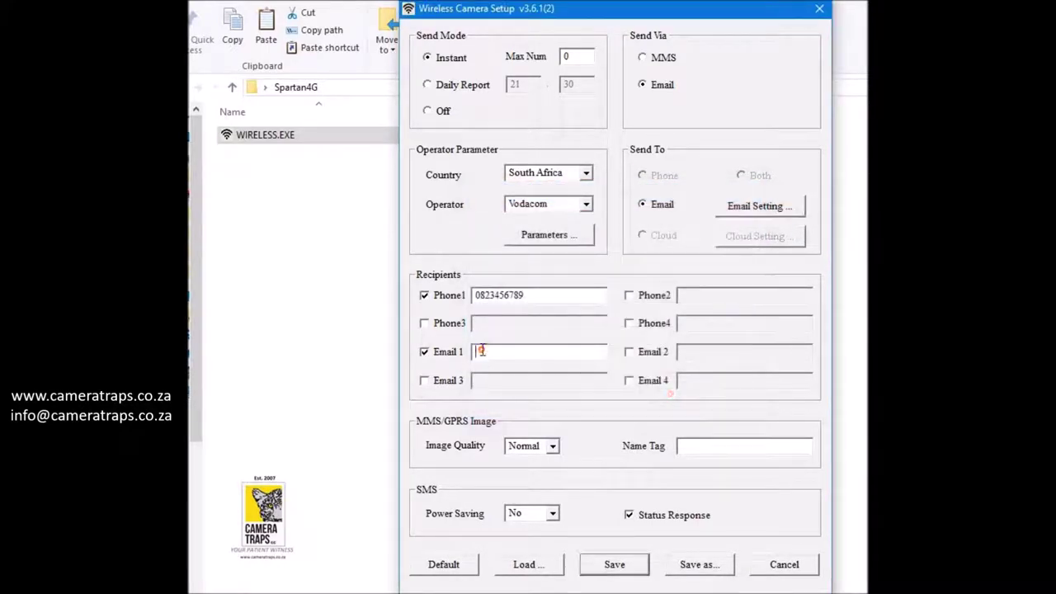
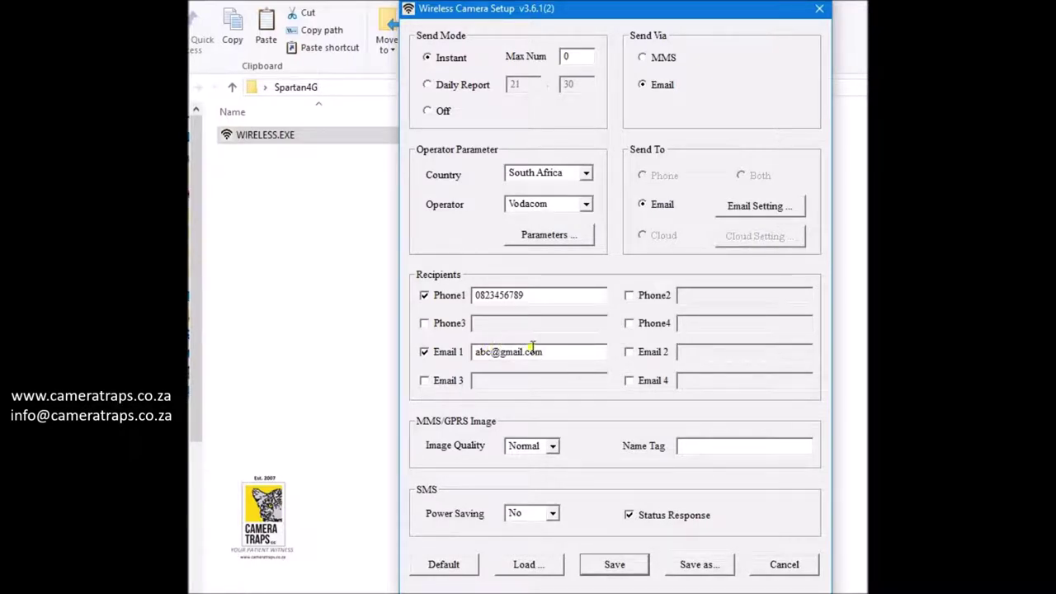
Enter the recipient's Gmail address in the Email 1 field and recheck the account settings
left_click_drag(543, 351, 472, 352)
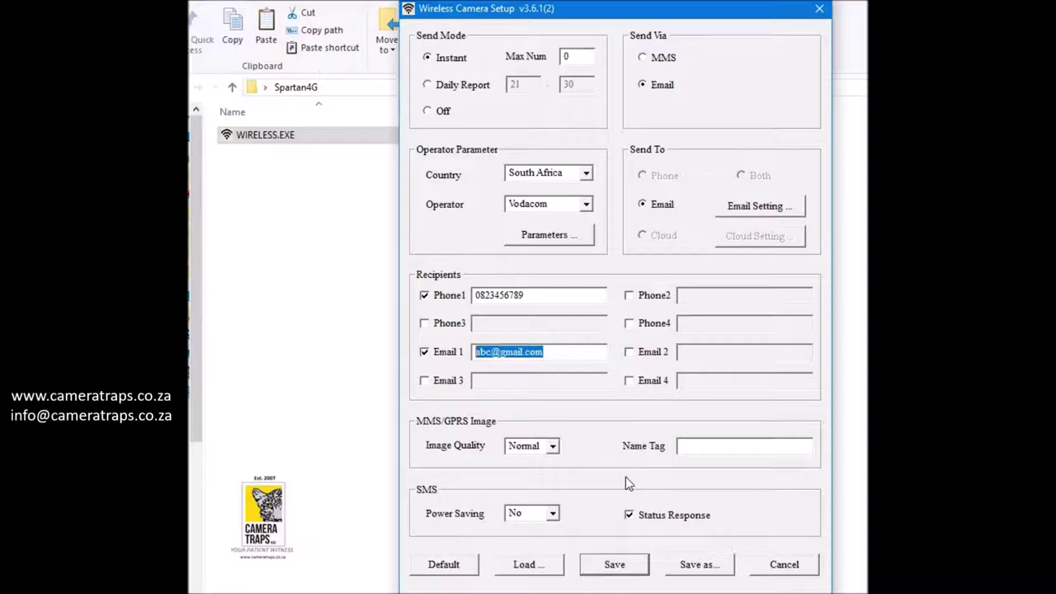
left_click(732, 207)
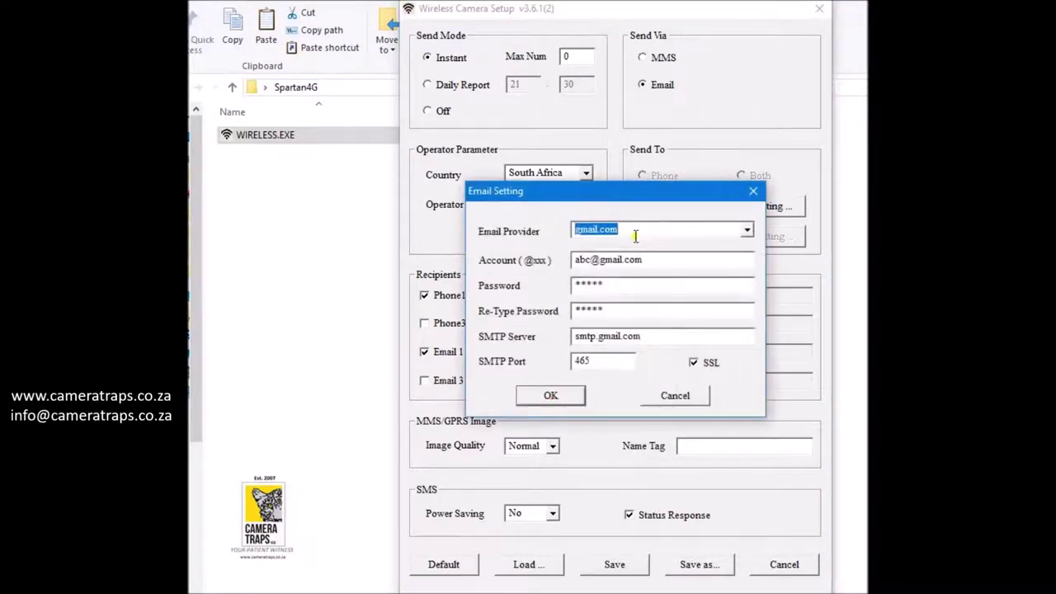
left_click(558, 399)
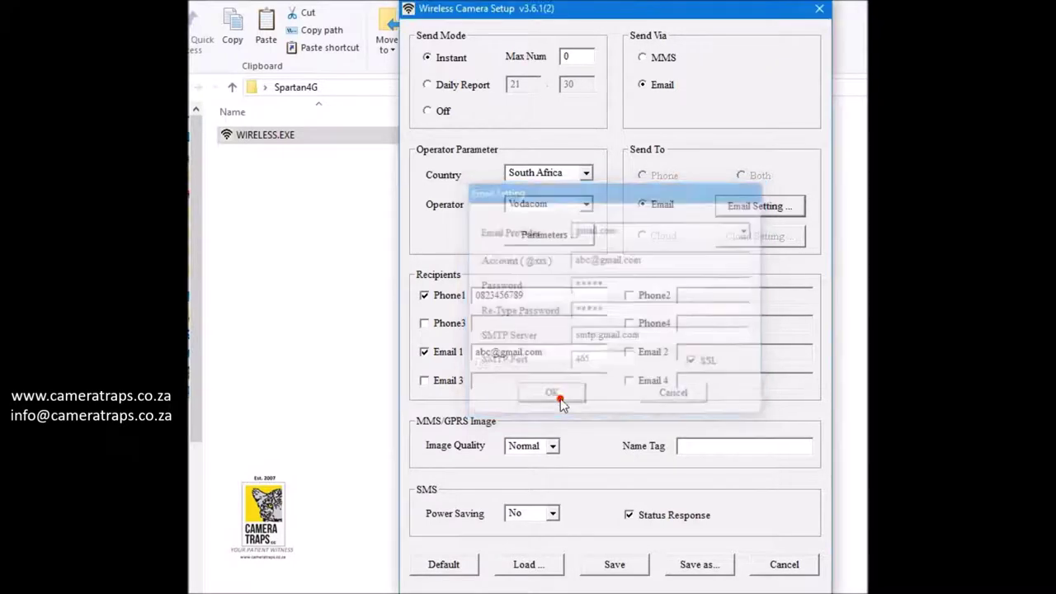
left_click_drag(542, 352, 474, 353)
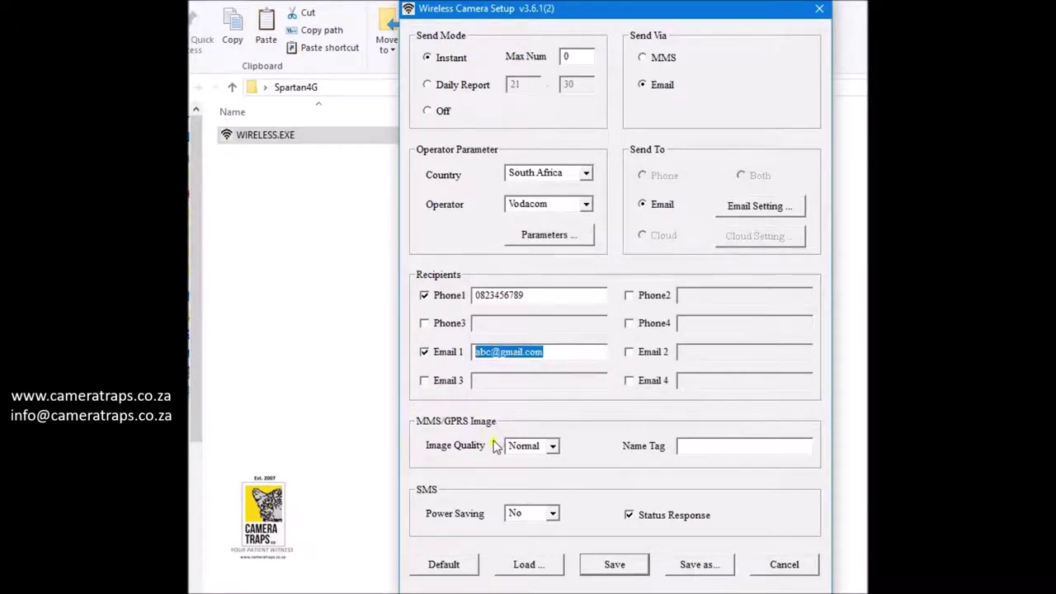
left_click(553, 447)
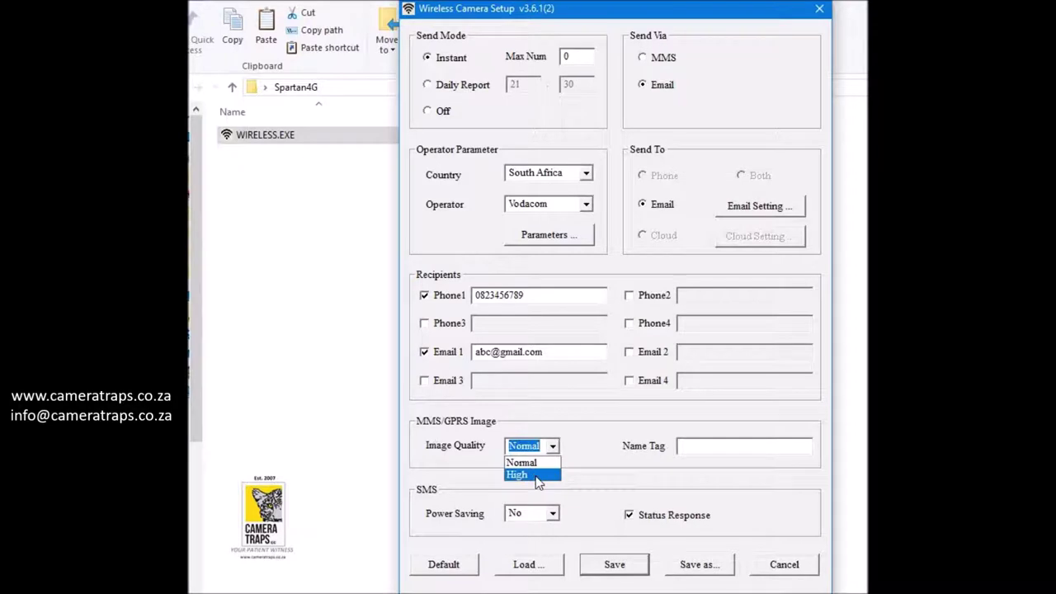
left_click(522, 463)
left_click(689, 448)
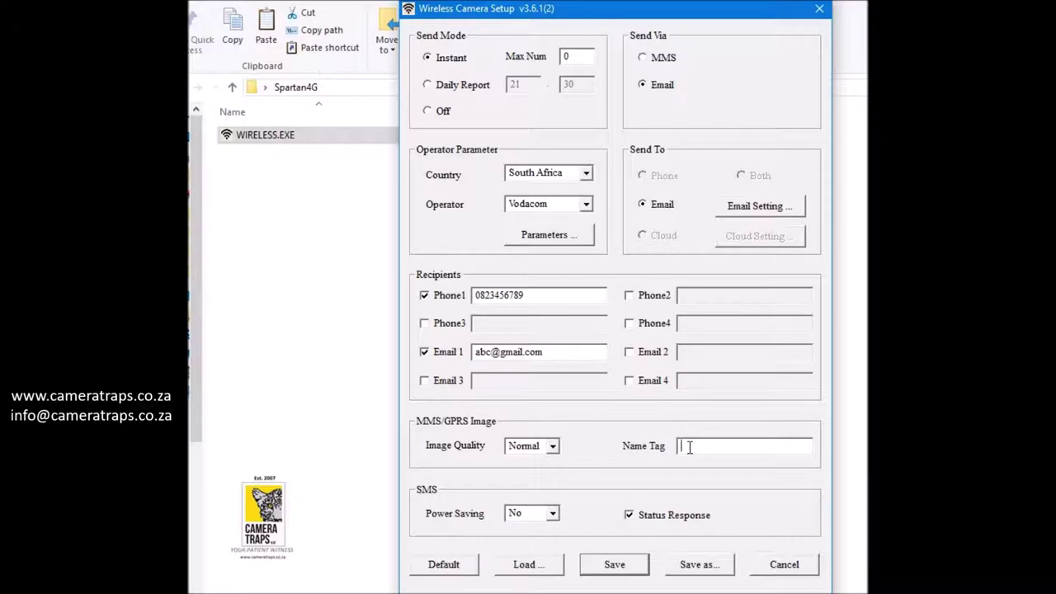
Enter FrontGate in the Name Tag field and check the text
type("FrontGate")
left_click_drag(724, 446, 679, 445)
left_click_drag(678, 446, 742, 445)
left_click(742, 445)
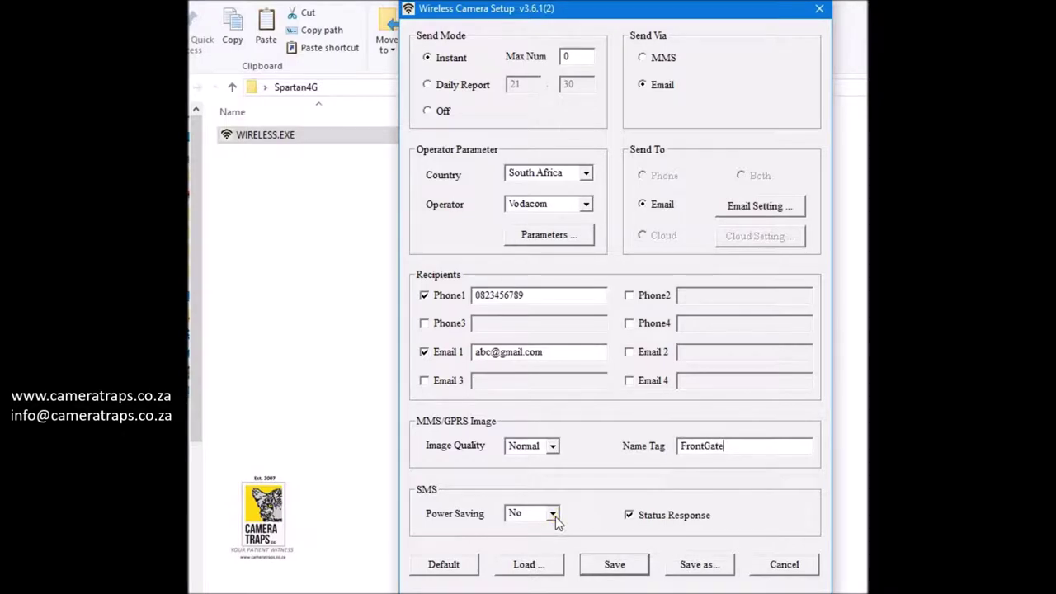
left_click(553, 515)
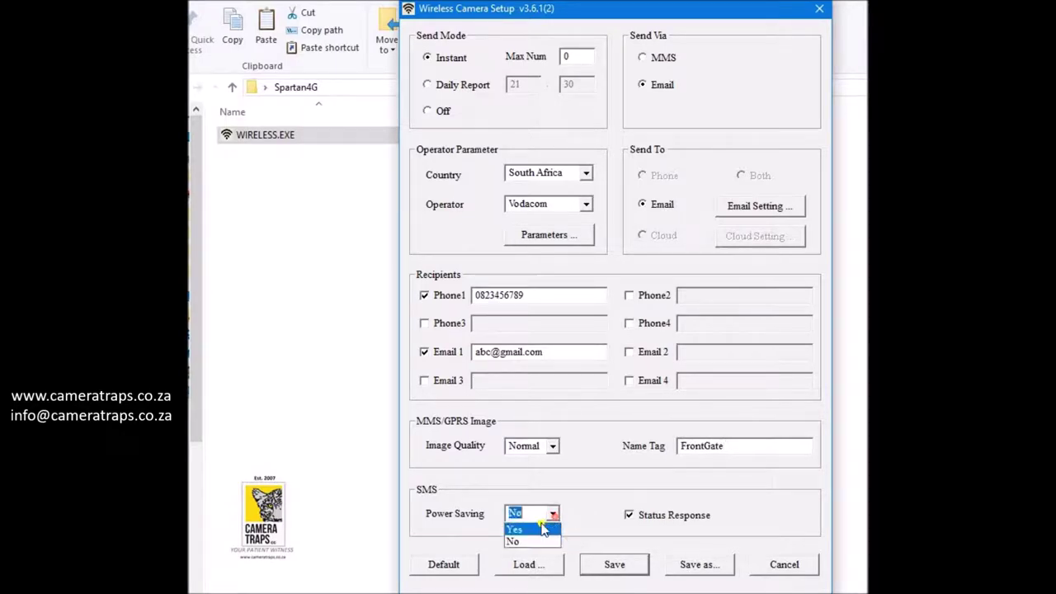
left_click(531, 542)
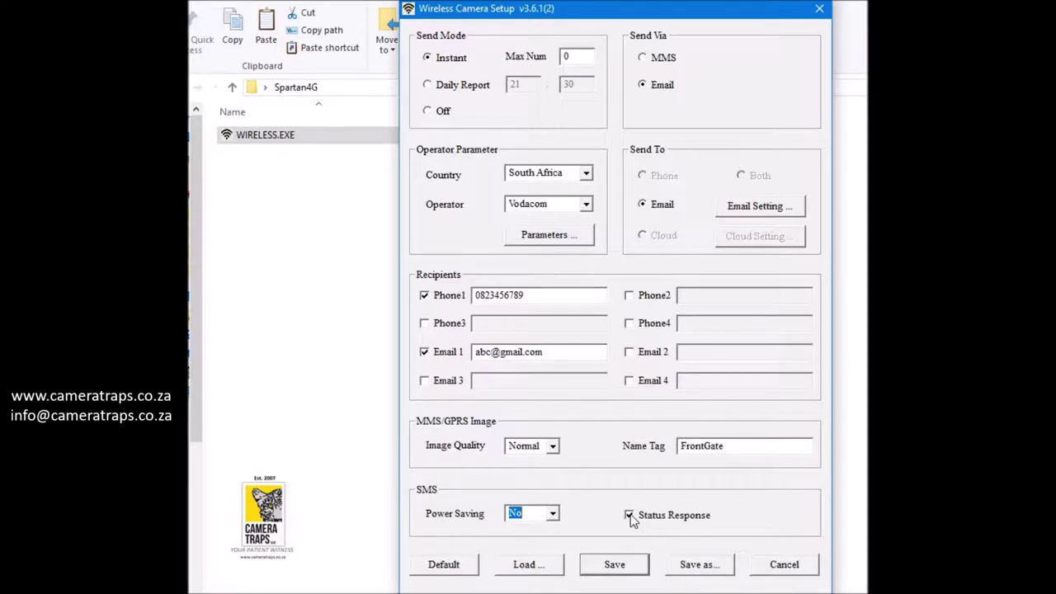
left_click(629, 516)
left_click(631, 518)
left_click(552, 513)
left_click(543, 528)
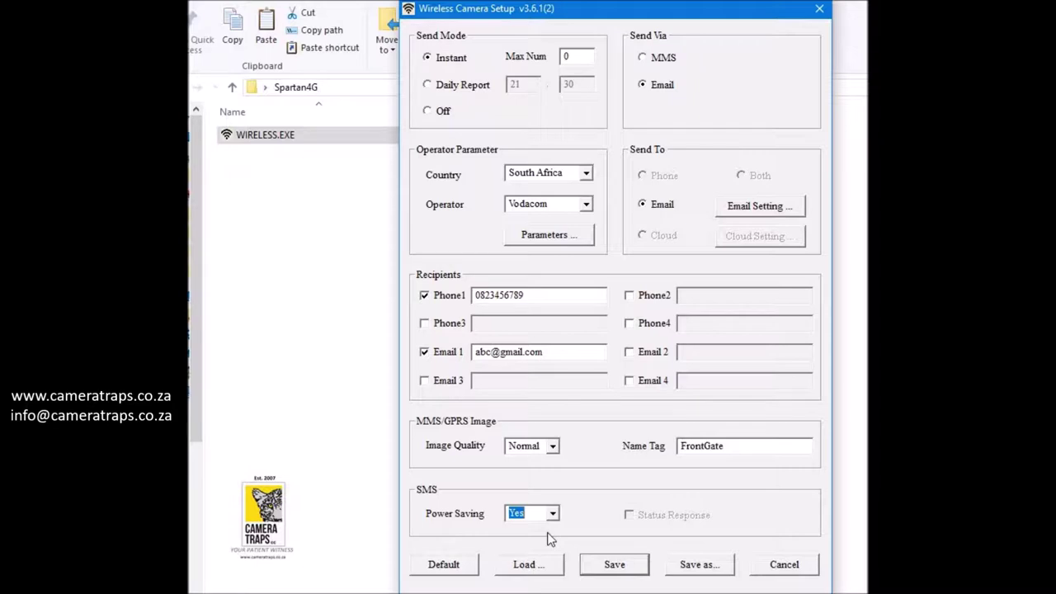
left_click(551, 516)
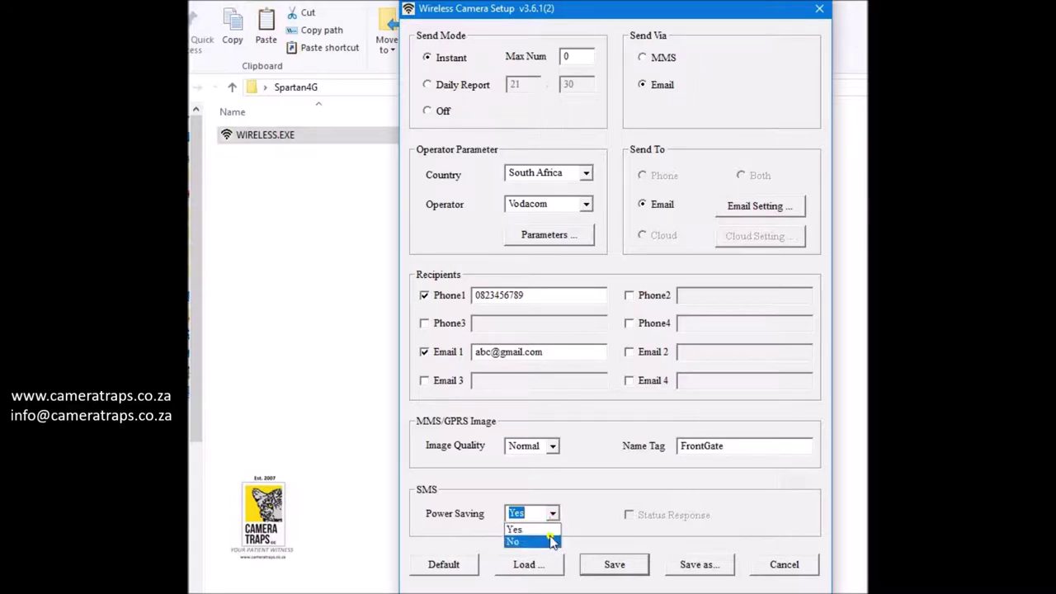
left_click(549, 541)
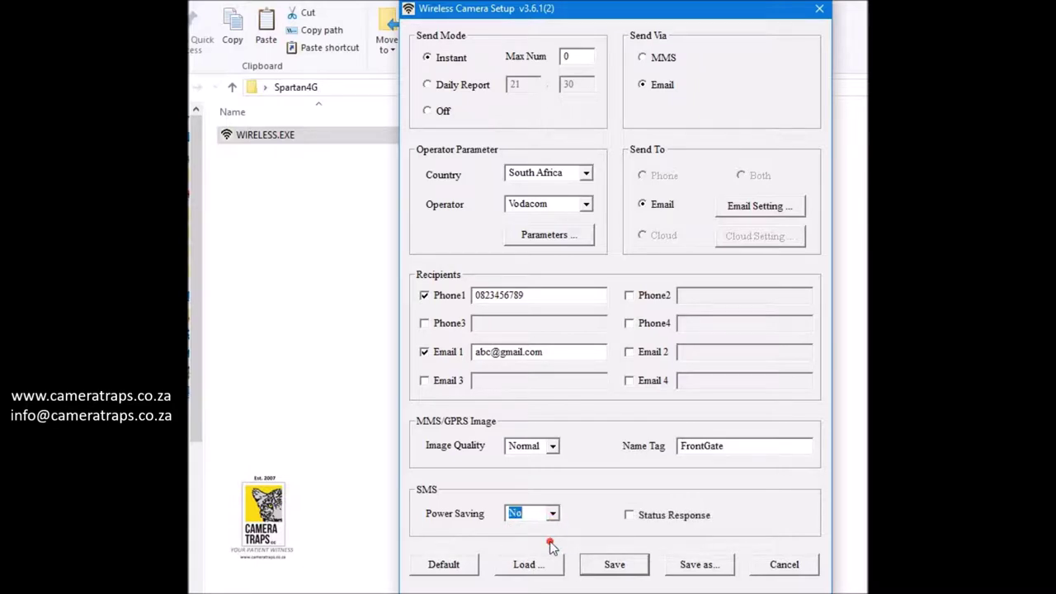
left_click(630, 515)
Save the configuration to MMSCFG.BIN, acknowledge the confirmation, and close the setup window
left_click(692, 568)
left_click(614, 565)
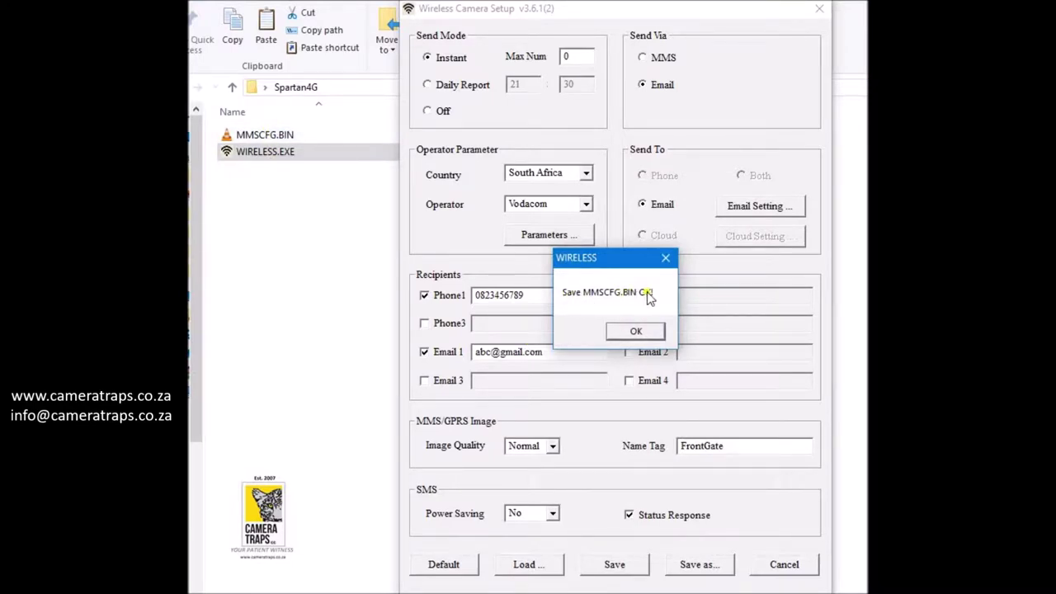
left_click(636, 331)
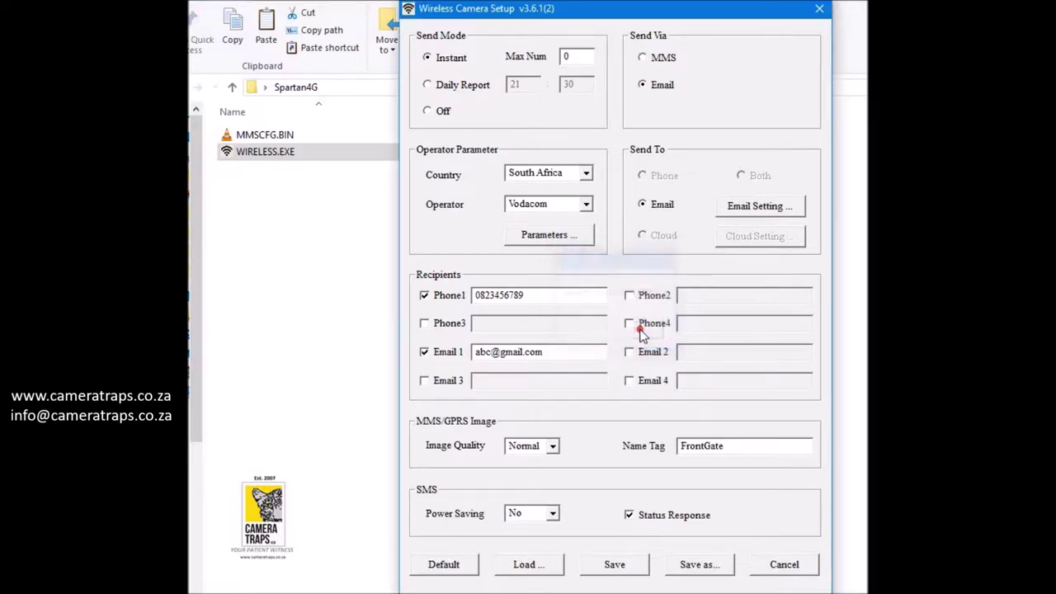
left_click(786, 563)
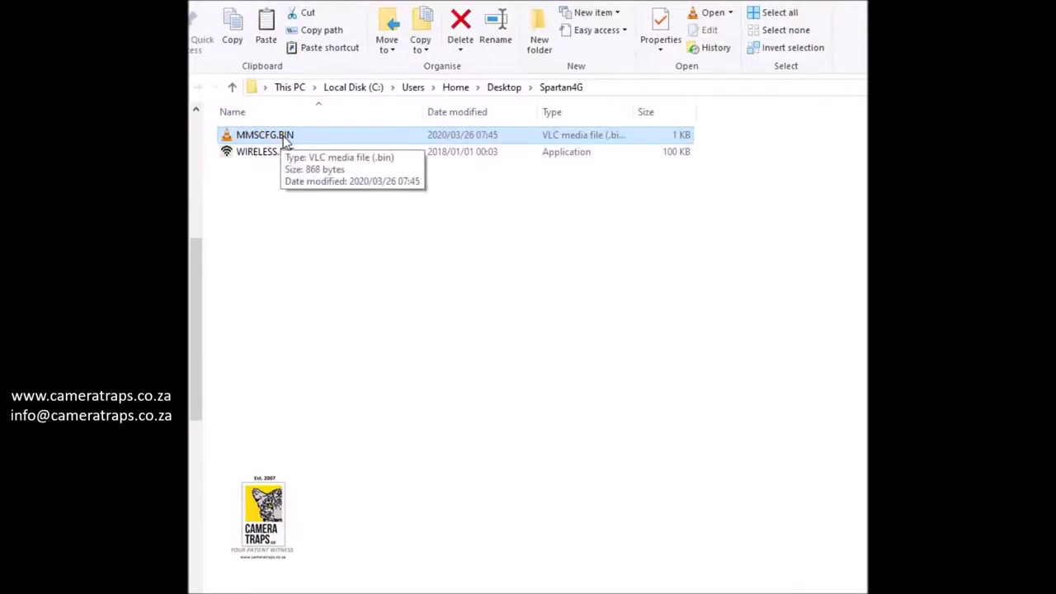
Send MMSCFG.BIN to USB Drive (K:) and select both files on the drive
right_click(286, 142)
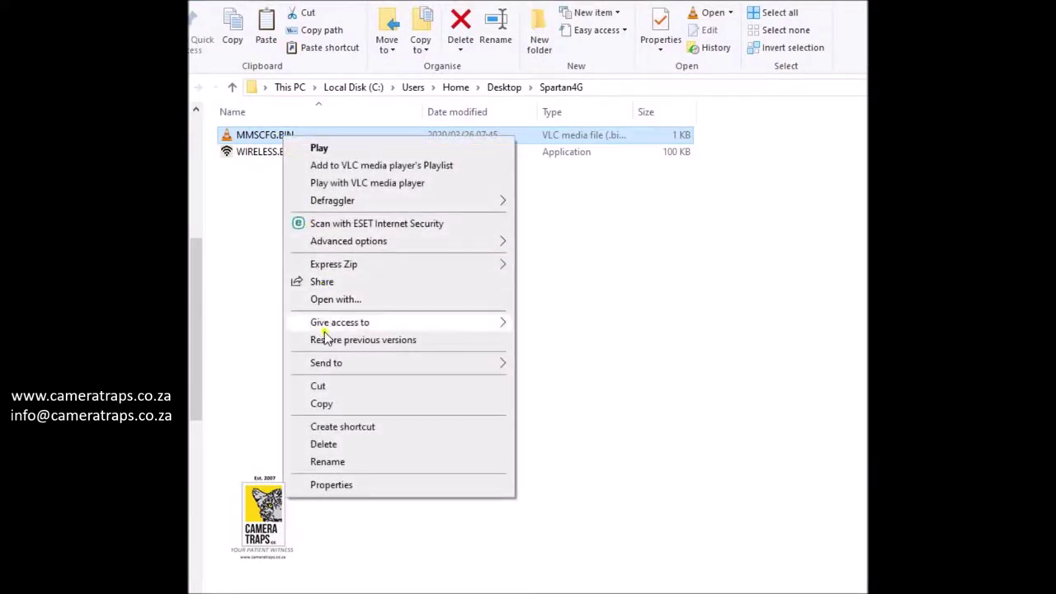
mouse_move(342, 367)
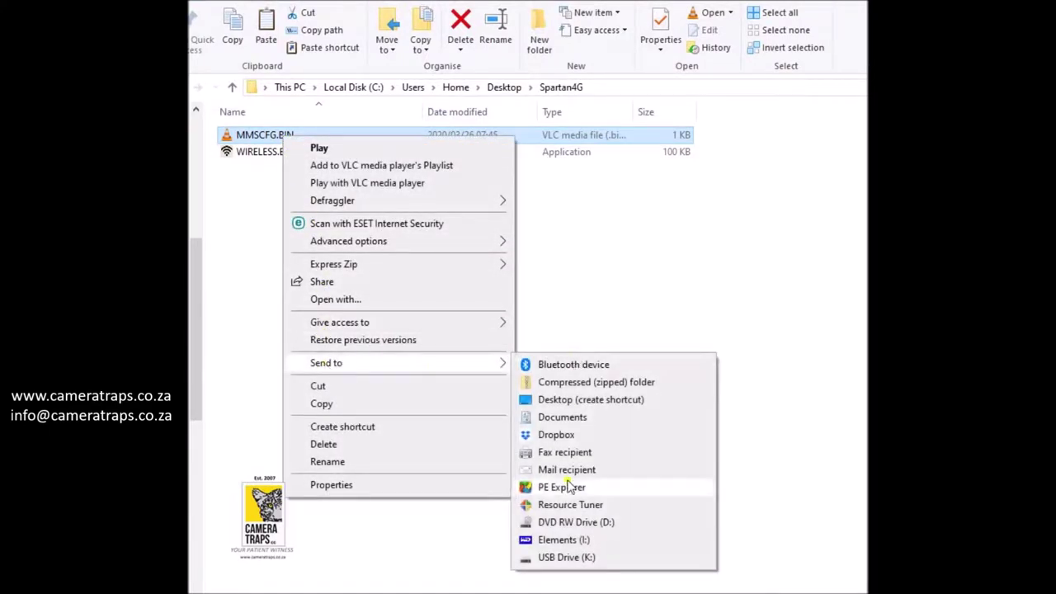
left_click(565, 559)
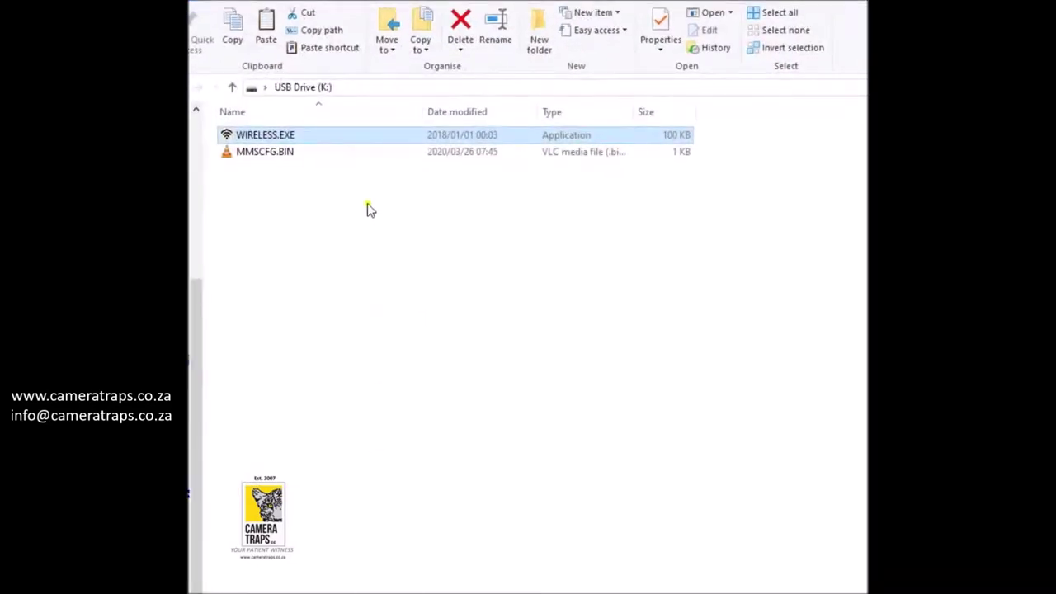
left_click(266, 154, "ctrl")
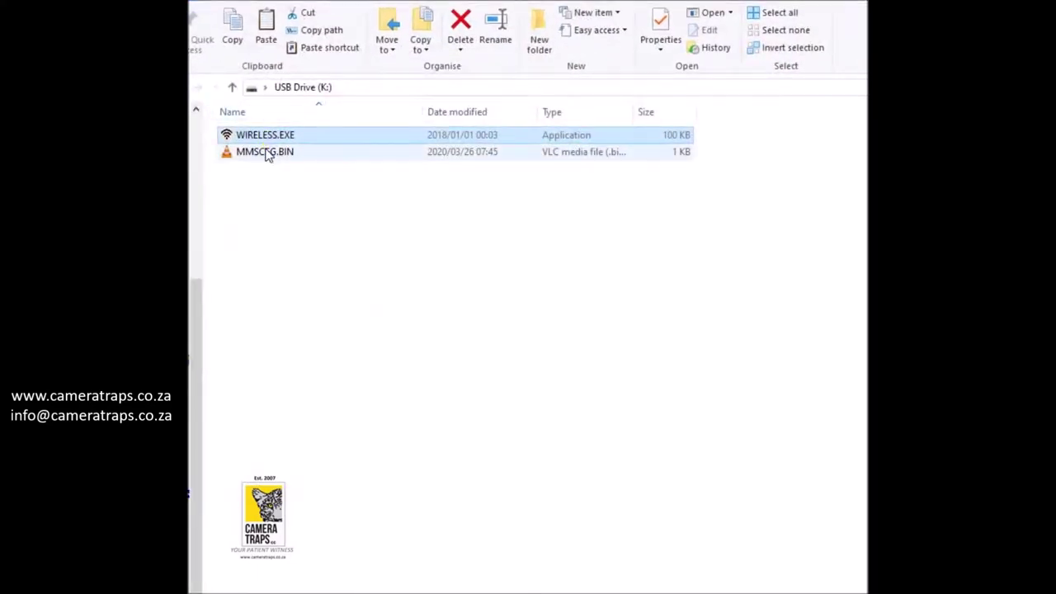